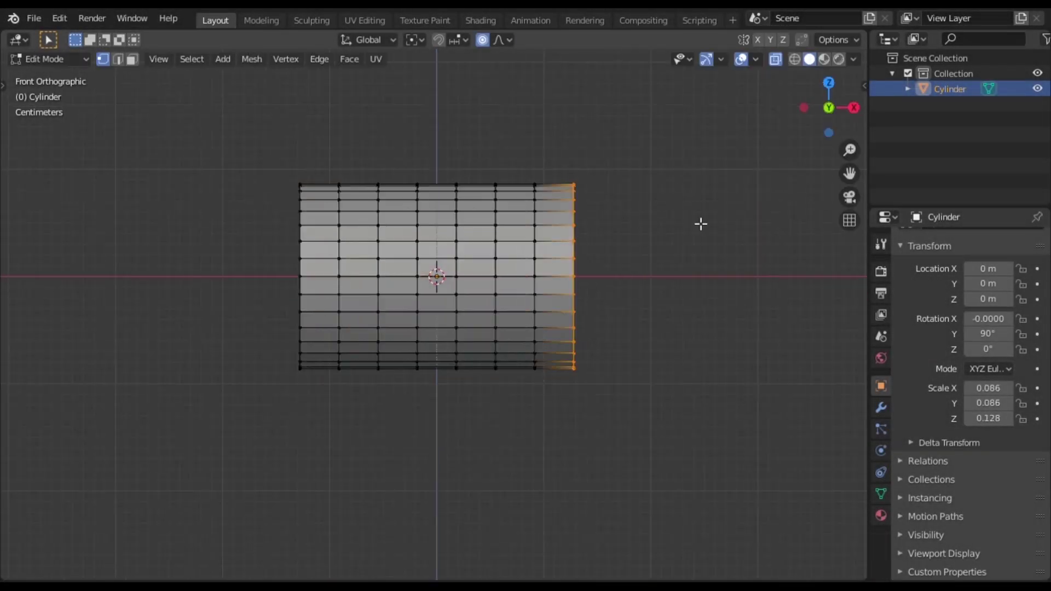
- Shrink the cylinder's end loops with proportional editing into a rounded, tapered fish body
{"action": "key", "text": "s"}
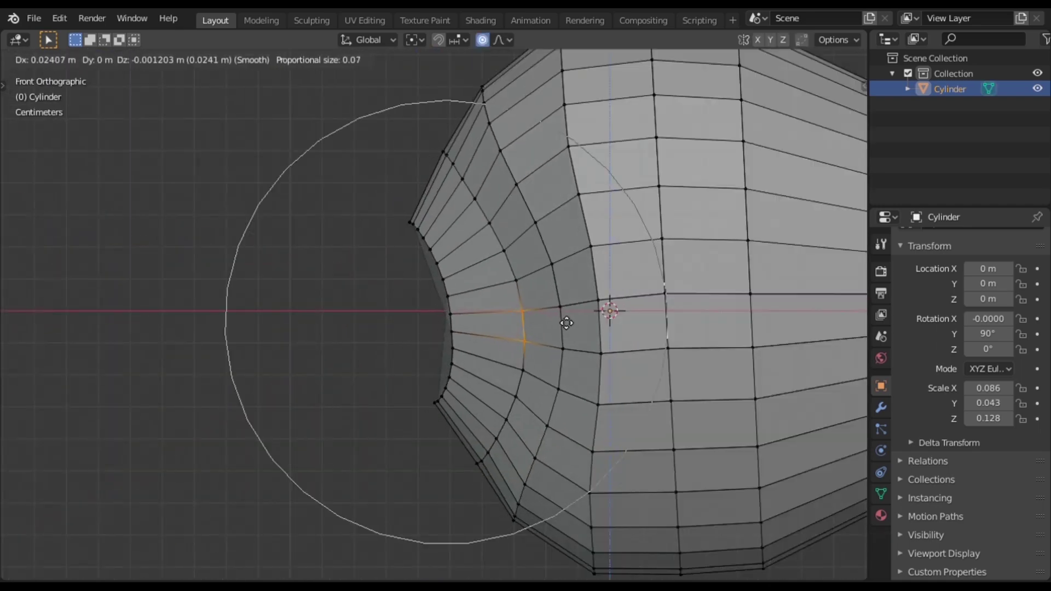
{"action": "left_click", "coordinate": [567, 323]}
{"action": "scroll", "coordinate": [527, 355], "scroll_direction": "down", "scroll_amount": 5}
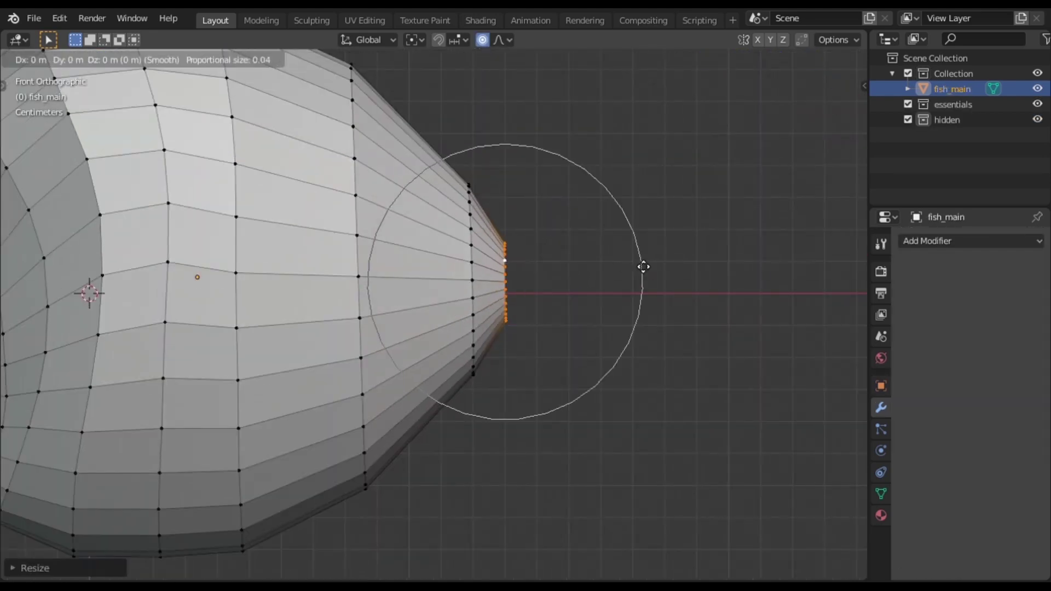
- Move the tail-end vertices and extrude a narrow tail stalk
{"action": "left_click", "coordinate": [643, 267]}
{"action": "scroll", "coordinate": [614, 292], "scroll_direction": "down", "scroll_amount": 3}
{"action": "left_click", "coordinate": [584, 308]}
{"action": "scroll", "coordinate": [575, 312], "scroll_direction": "up", "scroll_amount": 1}
{"action": "scroll", "coordinate": [629, 296], "scroll_direction": "up", "scroll_amount": 1}
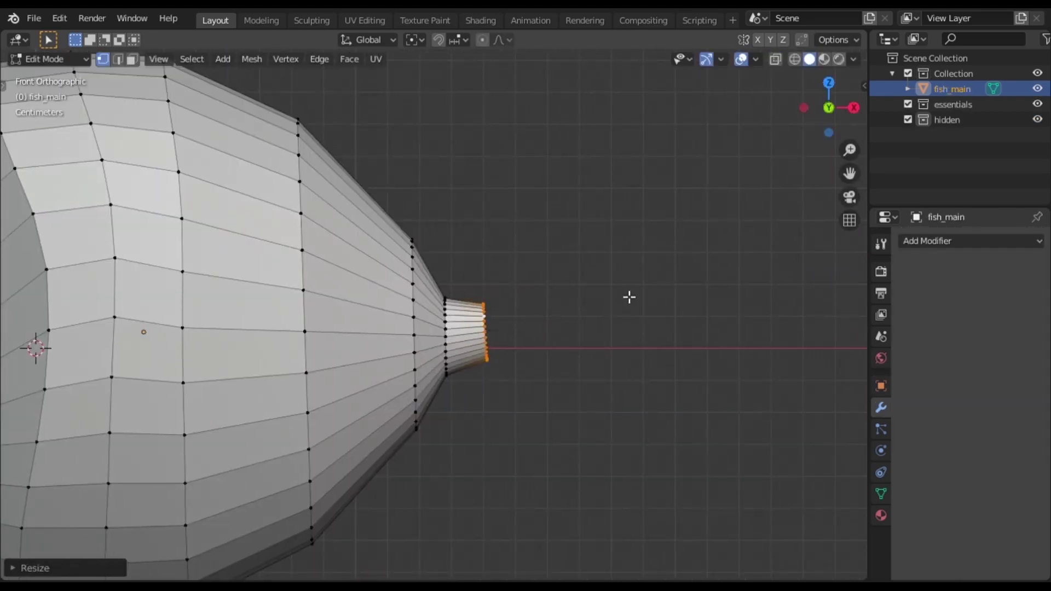
- Scale the tail end loop with proportional falloff turned off
{"action": "key", "text": "o"}
{"action": "key", "text": "s"}
{"action": "left_click", "coordinate": [505, 321]}
{"action": "scroll", "coordinate": [541, 310], "scroll_direction": "up", "scroll_amount": 2}
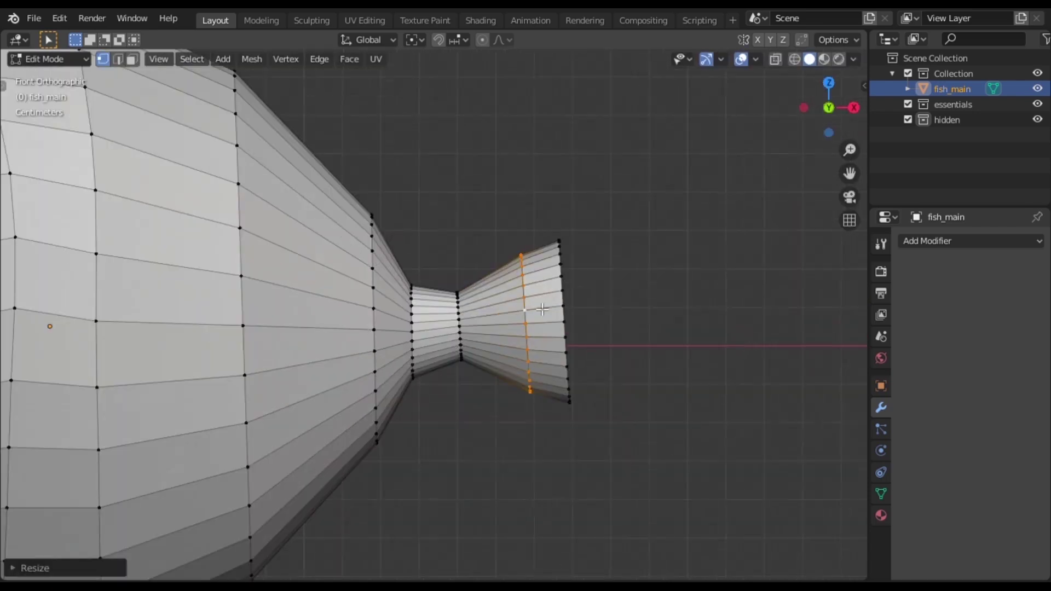
- Grow the tail loop selection and flatten it along Y with proportional falloff
{"action": "key", "text": "ctrl+z"}
{"action": "key", "text": "ctrl+KP_Add"}
{"action": "mouse_move", "coordinate": [416, 333]}
{"action": "middle_mouse_down"}
{"action": "mouse_move", "coordinate": [621, 387]}
{"action": "mouse_move", "coordinate": [584, 402]}
{"action": "middle_mouse_up"}
{"action": "key", "text": "o"}
{"action": "key", "text": "s"}
{"action": "key", "text": "y"}
{"action": "left_click", "coordinate": [523, 389]}
- Pull the tail notch inward and add level-2 Subdivision Surface smoothing
{"action": "key", "text": "KP_1"}
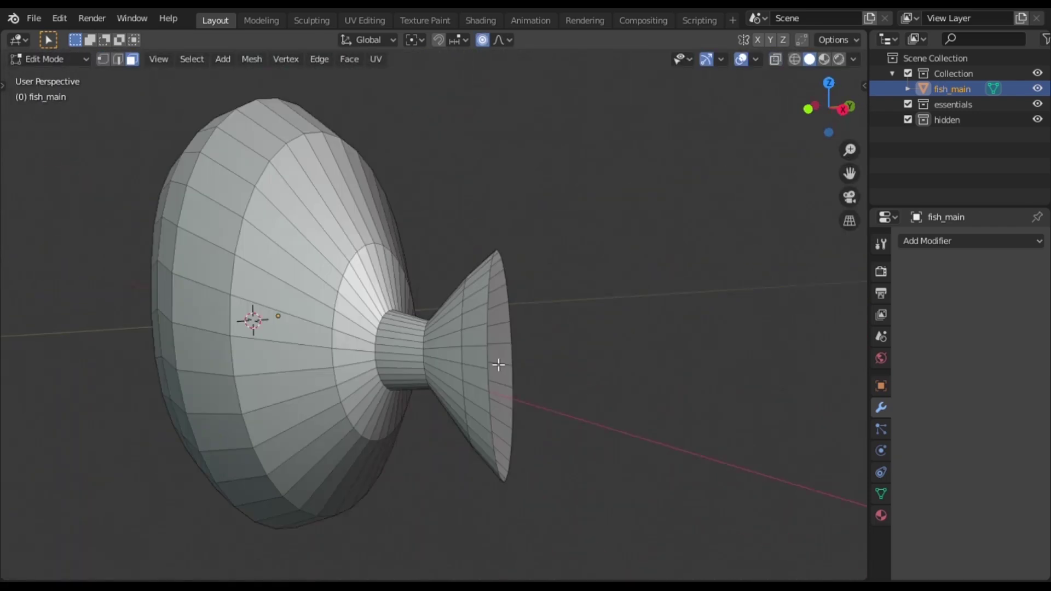
{"action": "scroll", "coordinate": [591, 365], "scroll_direction": "up", "scroll_amount": 4}
{"action": "left_click", "coordinate": [538, 363]}
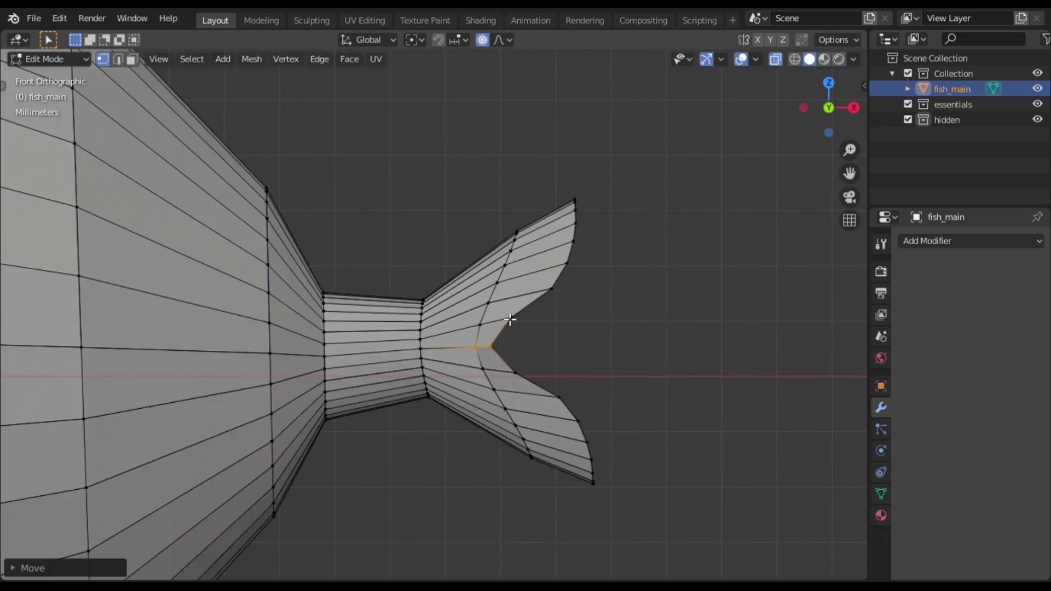
{"action": "key", "text": "Tab"}
{"action": "key", "text": "ctrl+2"}
- Separate the lip edge loop into its own object and add a Skin modifier
{"action": "key", "text": "Tab"}
{"action": "key", "text": "p"}
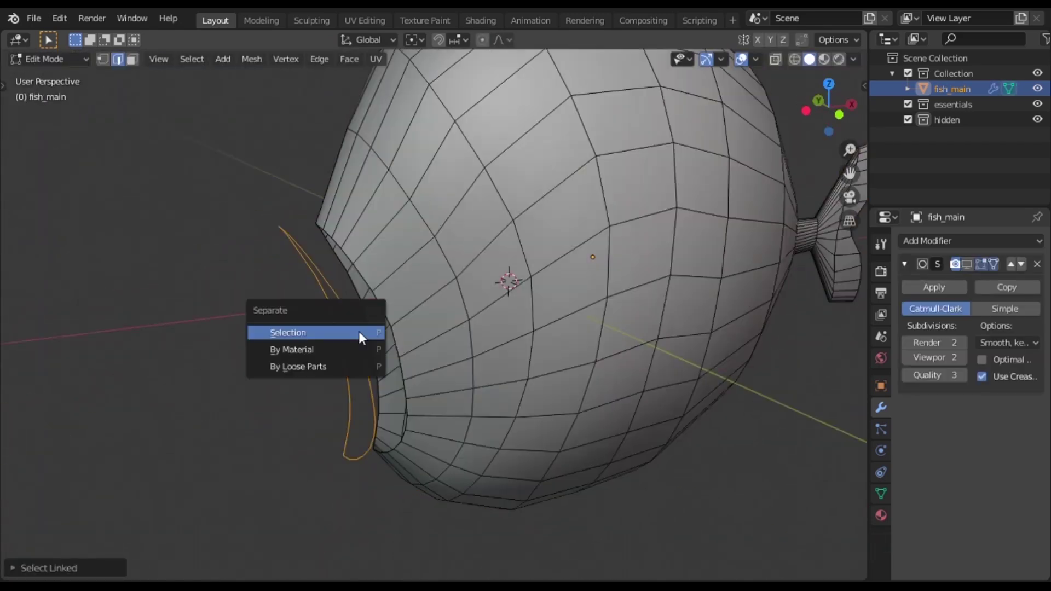
{"action": "left_click", "coordinate": [359, 331]}
{"action": "left_click", "coordinate": [970, 241]}
{"action": "left_click", "coordinate": [767, 479]}
- Set the lip's skin thickness and smooth it with Subdivision (Ctrl+2)
{"action": "key", "text": "ctrl+a"}
{"action": "left_click", "coordinate": [361, 328]}
{"action": "middle_click_drag", "start_coordinate": [362, 329], "coordinate": [476, 312]}
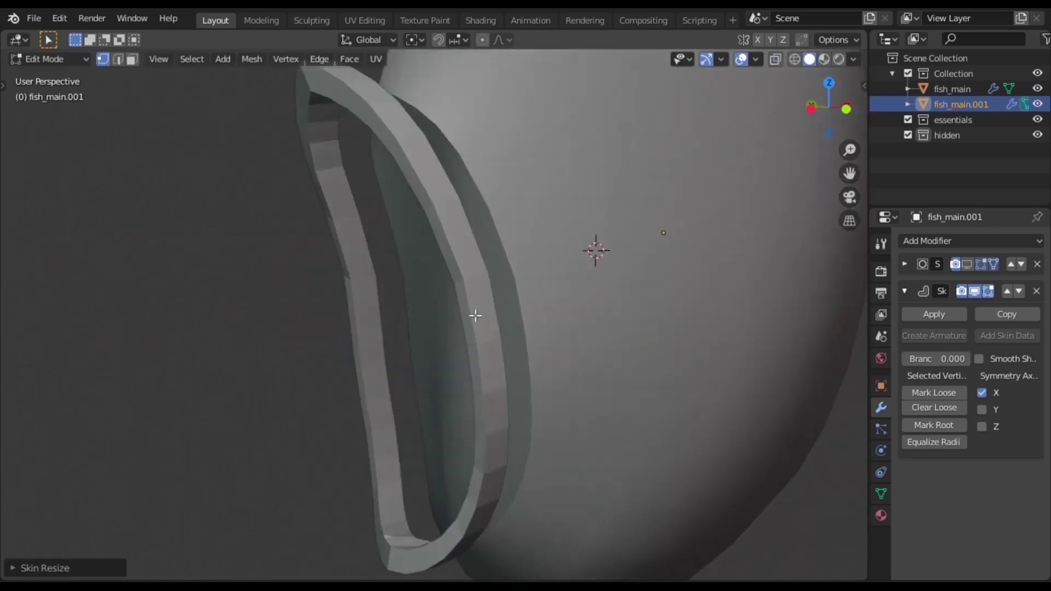
{"action": "key", "text": "ctrl+2"}
{"action": "key", "text": "Tab"}
{"action": "middle_click_drag", "start_coordinate": [450, 347], "coordinate": [675, 306]}
{"action": "key", "text": "KP_1"}
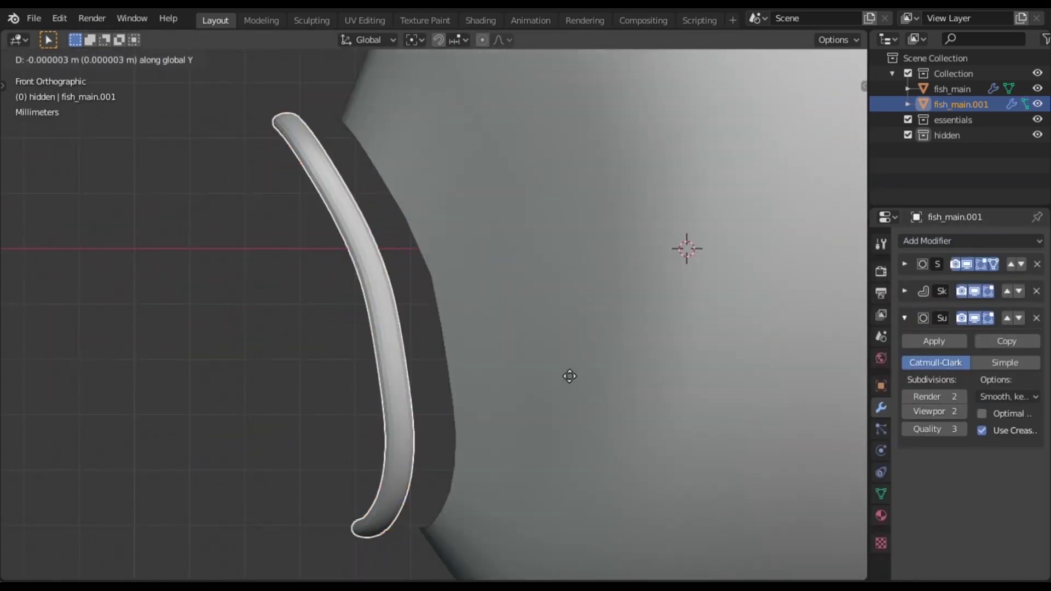
- Add a small mirrored Icosphere eye and position it along Y
{"action": "key", "text": "shift+a"}
{"action": "key", "text": "s"}
{"action": "left_click", "coordinate": [970, 241]}
{"action": "key", "text": "Tab"}
{"action": "key", "text": "ctrl+KP_3"}
{"action": "key", "text": "g"}
{"action": "key", "text": "y"}
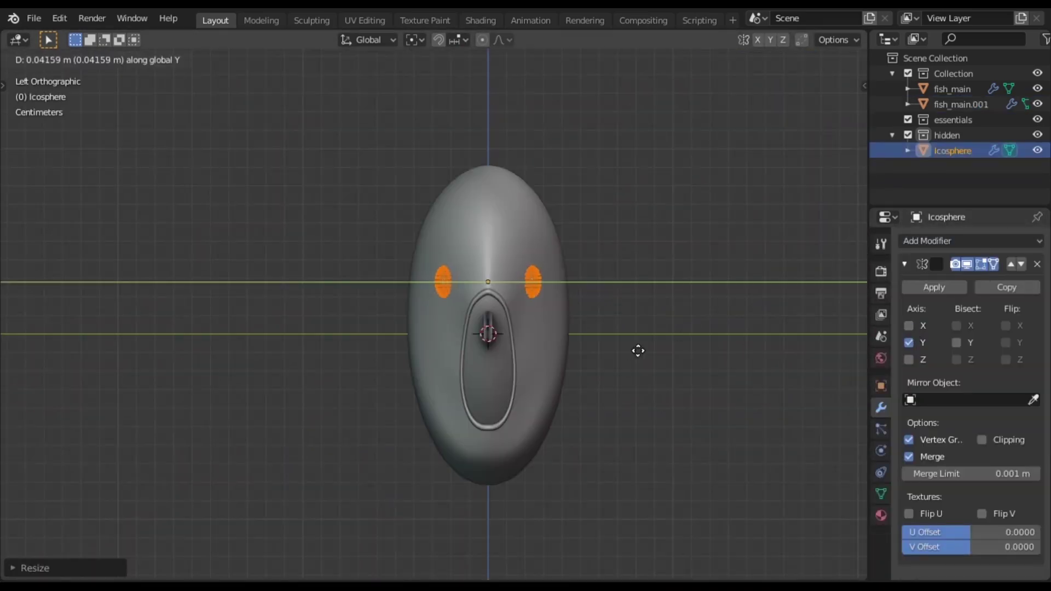
{"action": "left_click", "coordinate": [638, 347]}
- Duplicate the eye sphere, shrink the copy, and add another icosphere
{"action": "middle_click_drag", "start_coordinate": [514, 420], "coordinate": [535, 424]}
{"action": "key", "text": "shift+d"}
{"action": "key", "text": "s"}
{"action": "left_click", "coordinate": [545, 322]}
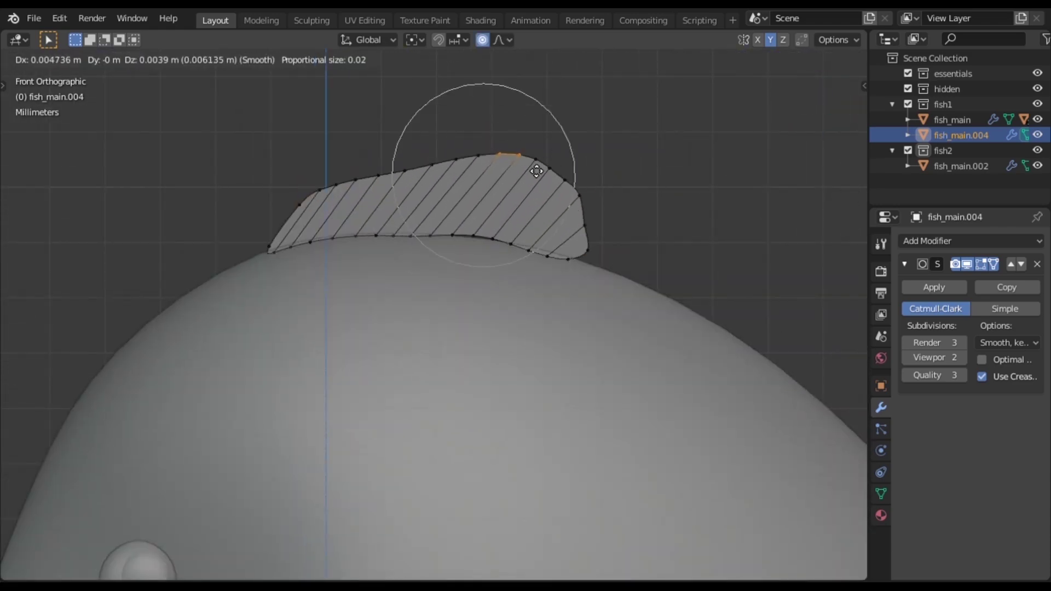
- Grab the dorsal fin's tip vertices to raise its top edge
{"action": "key", "text": "g"}
{"action": "left_click", "coordinate": [591, 183]}
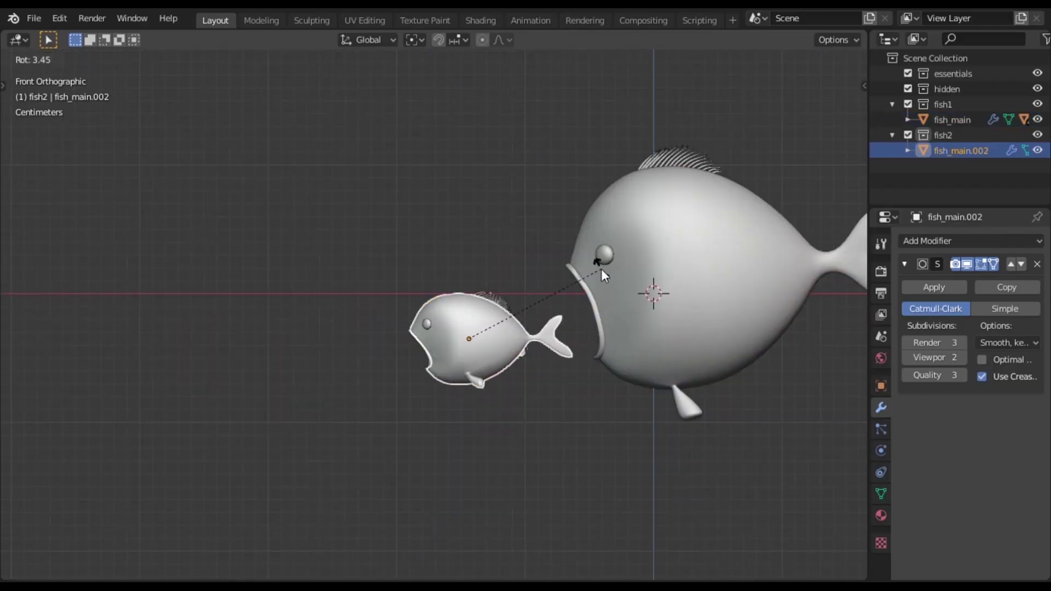
- Finish rotating fish_main.007's side fin and begin moving the small fish
{"action": "left_click", "coordinate": [629, 272]}
{"action": "key", "text": "g"}
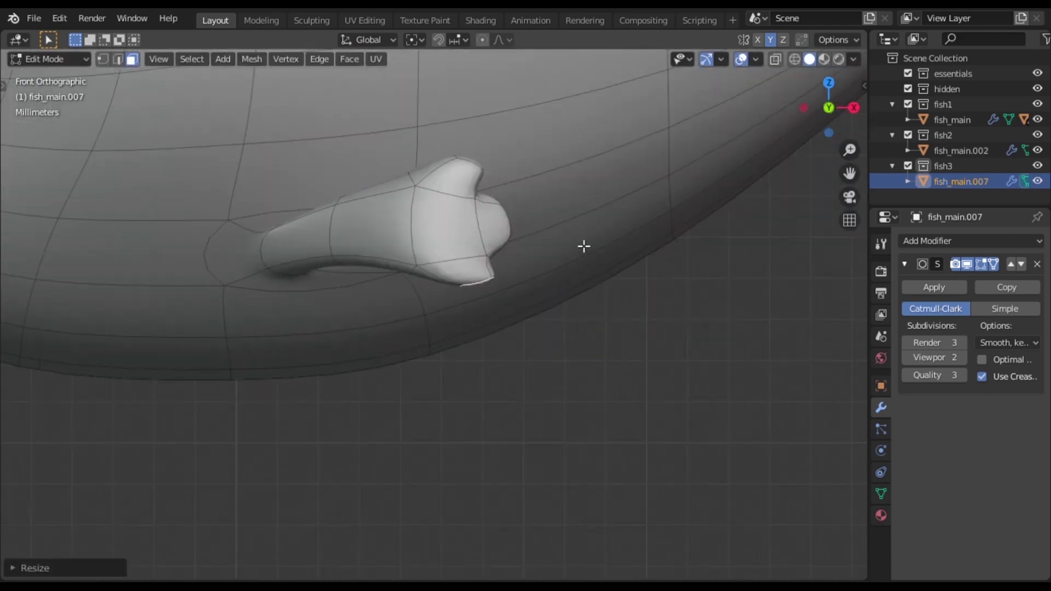
- Switch to vertex select and pick a single vertex on the fin
{"action": "scroll", "coordinate": [584, 247], "scroll_direction": "up", "scroll_amount": 2}
{"action": "key", "text": "1"}
{"action": "left_click", "coordinate": [537, 235]}
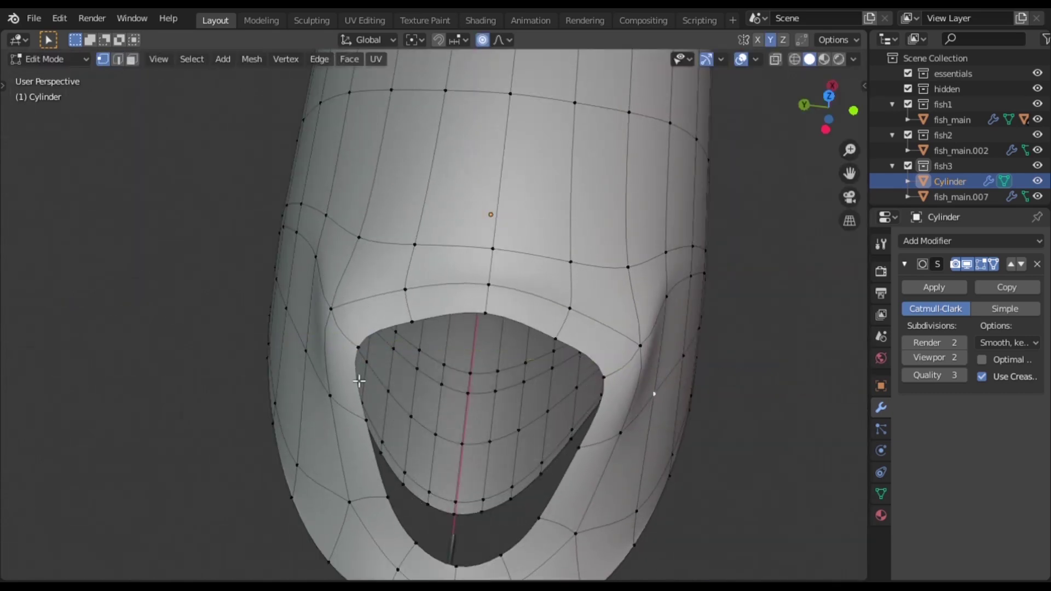
- Scale the bag opening along Y with proportional falloff to bend its end
{"action": "key", "text": "s"}
{"action": "key", "text": "y"}
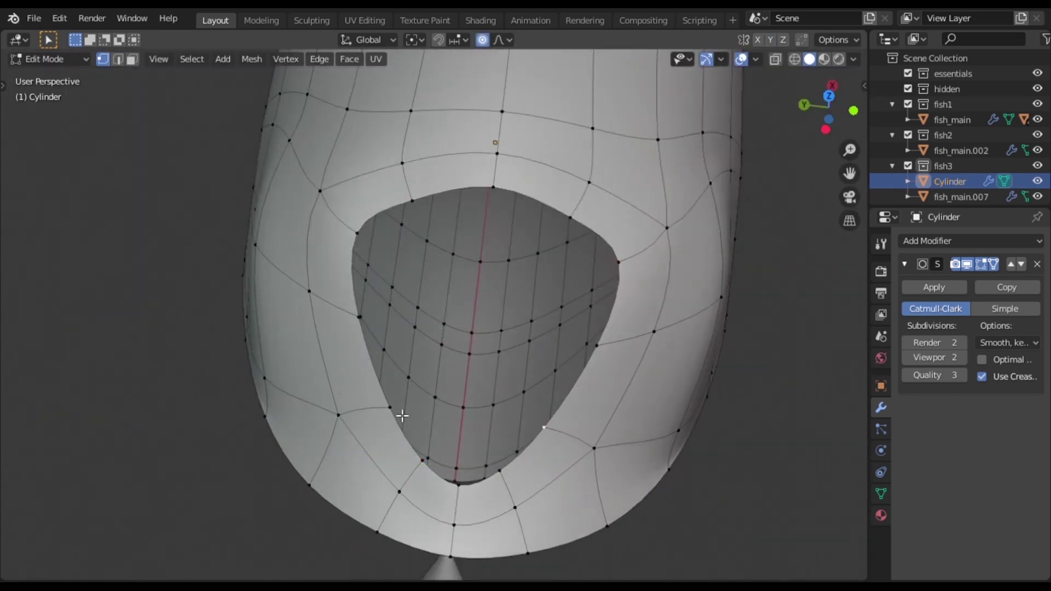
{"action": "middle_click_drag", "start_coordinate": [402, 415], "coordinate": [542, 369]}
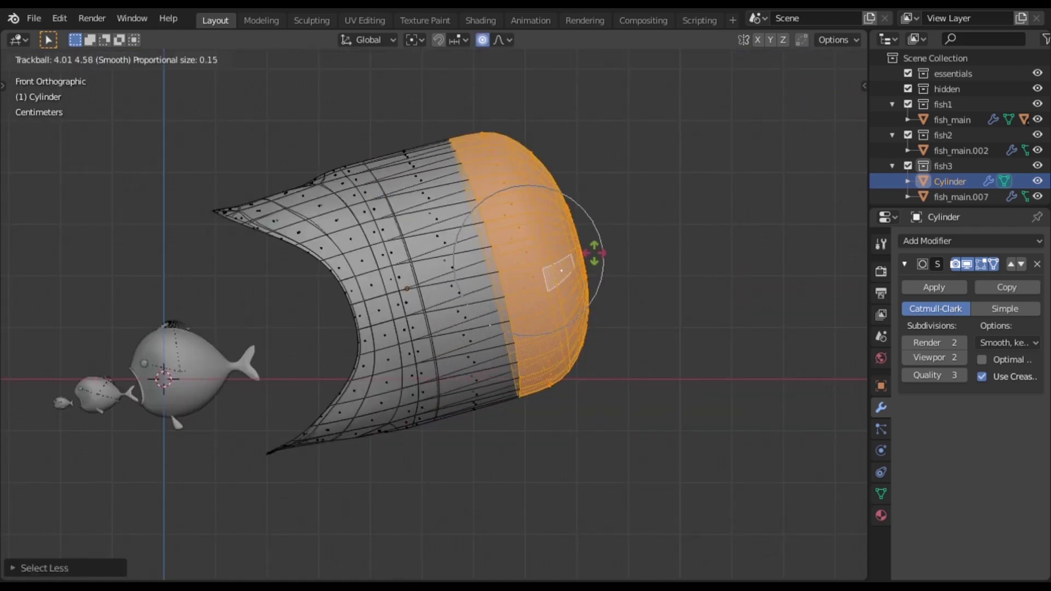
{"action": "scroll", "coordinate": [594, 253], "scroll_direction": "down", "scroll_amount": 3}
{"action": "scroll", "coordinate": [598, 270], "scroll_direction": "down", "scroll_amount": 2}
{"action": "left_click", "coordinate": [586, 274]}
- Shift bag vertices in top view, then set the eye material's IOR to 1.300
{"action": "key", "text": "KP_7"}
{"action": "key", "text": "g"}
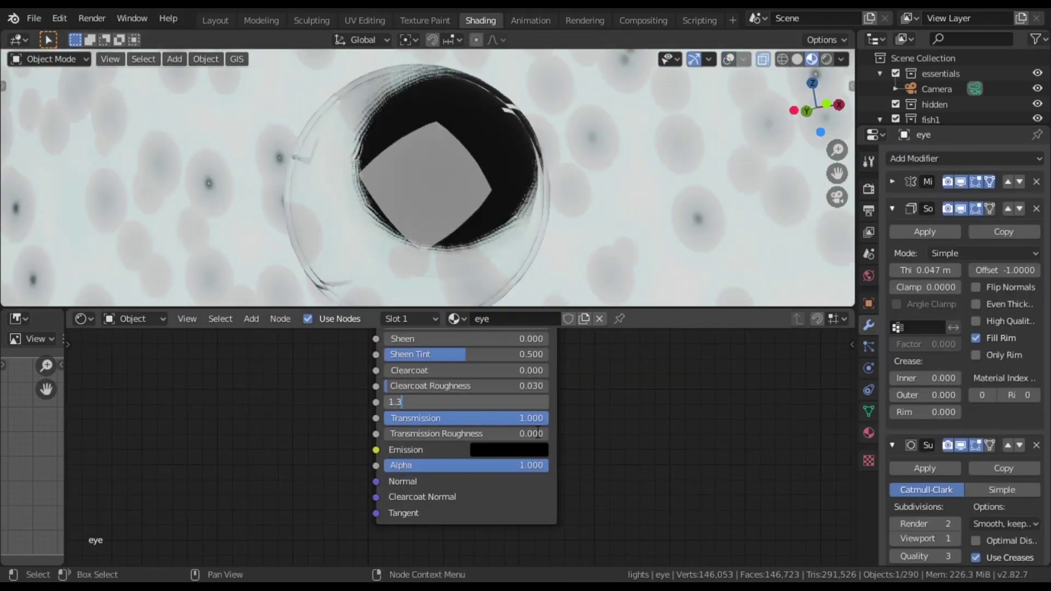
{"action": "key", "text": "Return"}
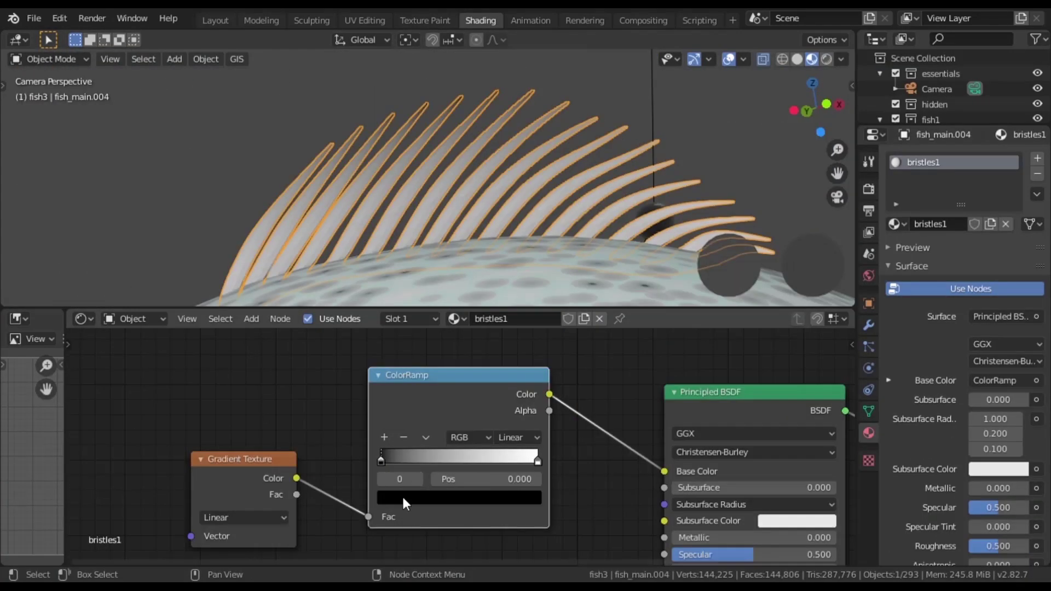
- Make the bristles ColorRamp stop blue and reposition the ColorRamp node
{"action": "left_click", "coordinate": [405, 503]}
{"action": "left_click_drag", "start_coordinate": [477, 337], "coordinate": [468, 337]}
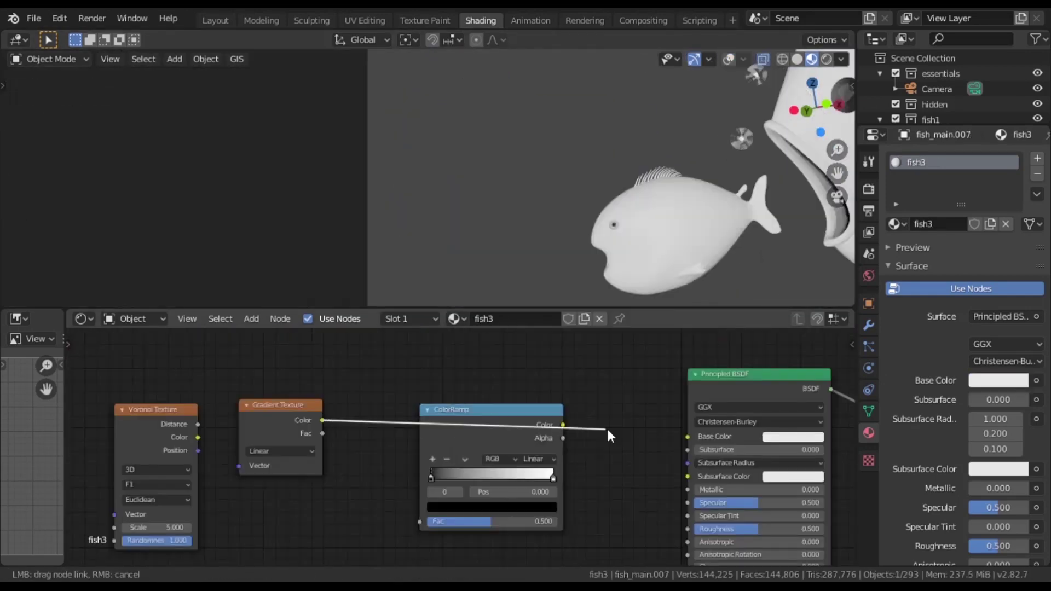
{"action": "left_click_drag", "start_coordinate": [524, 419], "coordinate": [546, 402]}
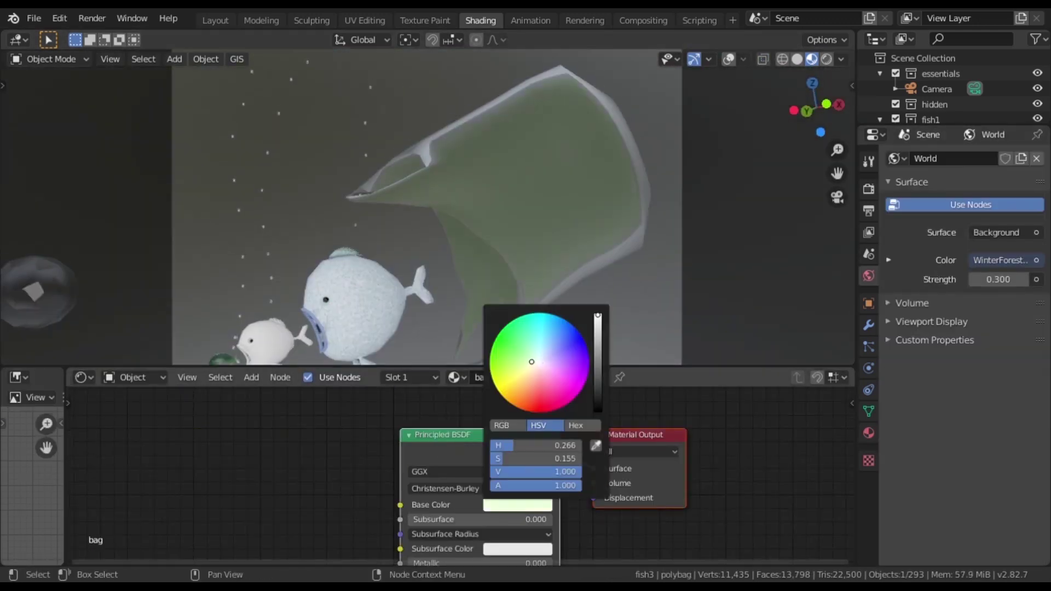
- Move the bag ColorRamp's white stop to 0.568
{"action": "mouse_move", "coordinate": [491, 558]}
{"action": "middle_mouse_down"}
{"action": "mouse_move", "coordinate": [491, 496]}
{"action": "mouse_move", "coordinate": [491, 561]}
{"action": "middle_mouse_up"}
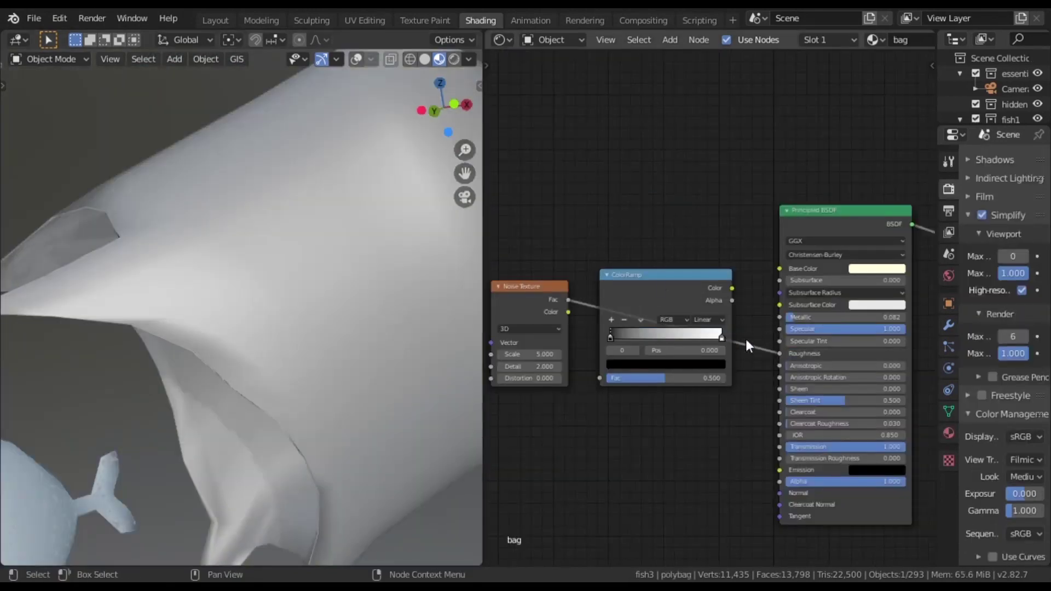
{"action": "mouse_move", "coordinate": [736, 332]}
{"action": "left_mouse_down"}
{"action": "mouse_move", "coordinate": [687, 335]}
{"action": "mouse_move", "coordinate": [690, 305]}
{"action": "left_mouse_up"}
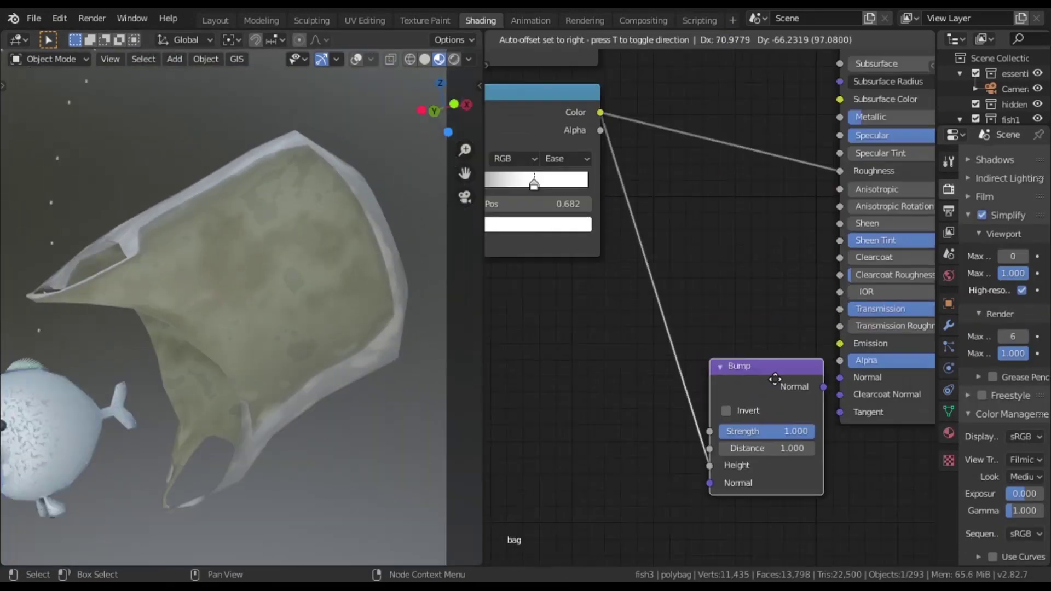